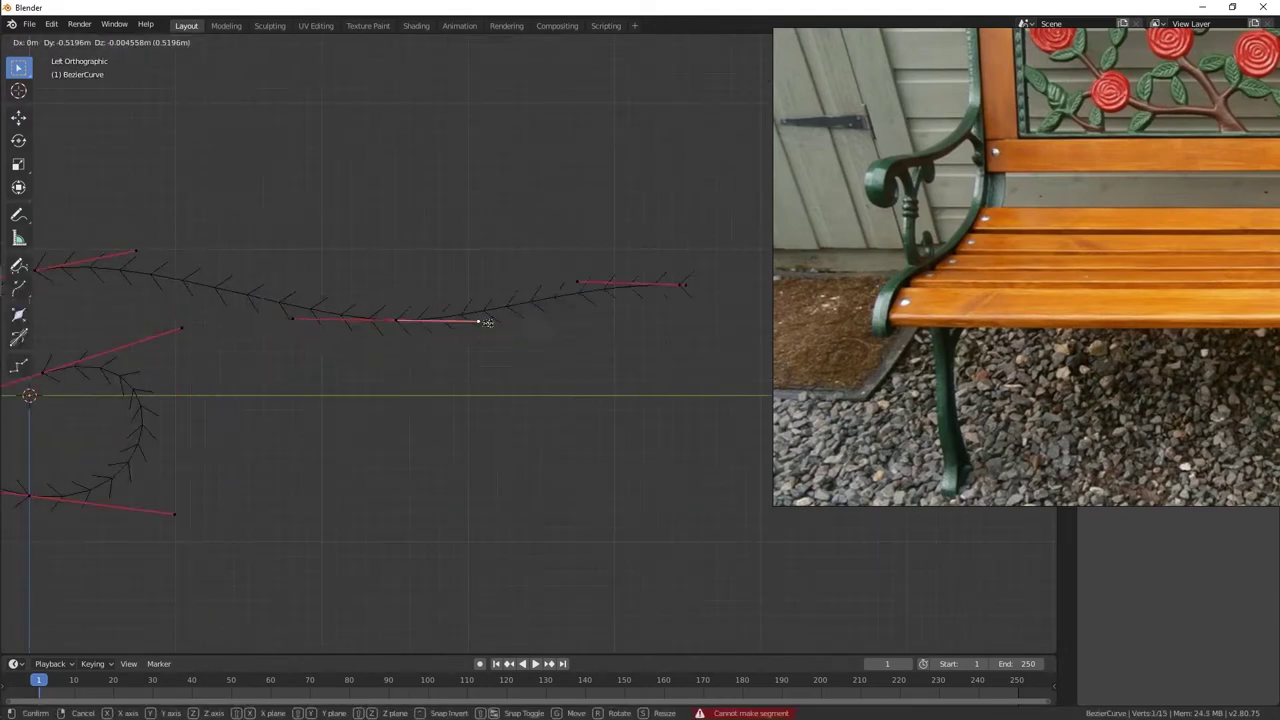
- Move a Bezier control point (G) to bend the armrest curve toward the photo's arm shape
{"action": "key", "text": "g"}
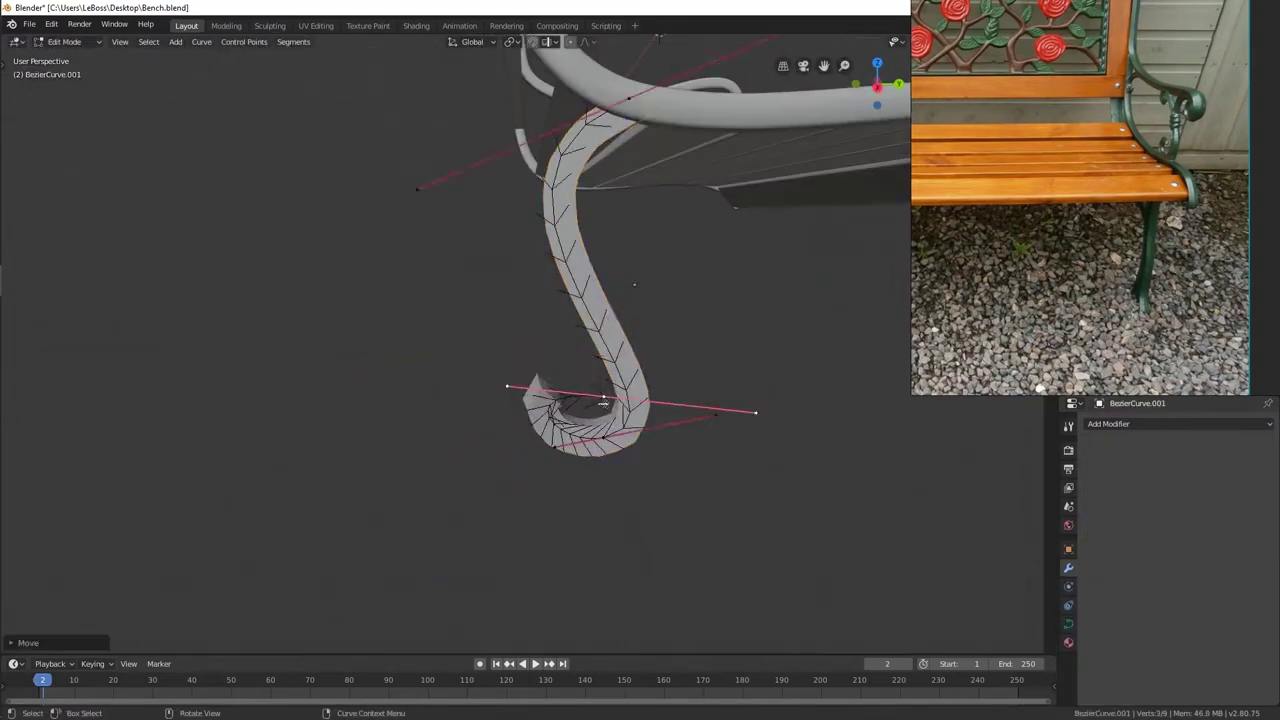
- Reposition the scroll curve's control points with G to refine its curl
{"action": "key", "text": "g"}
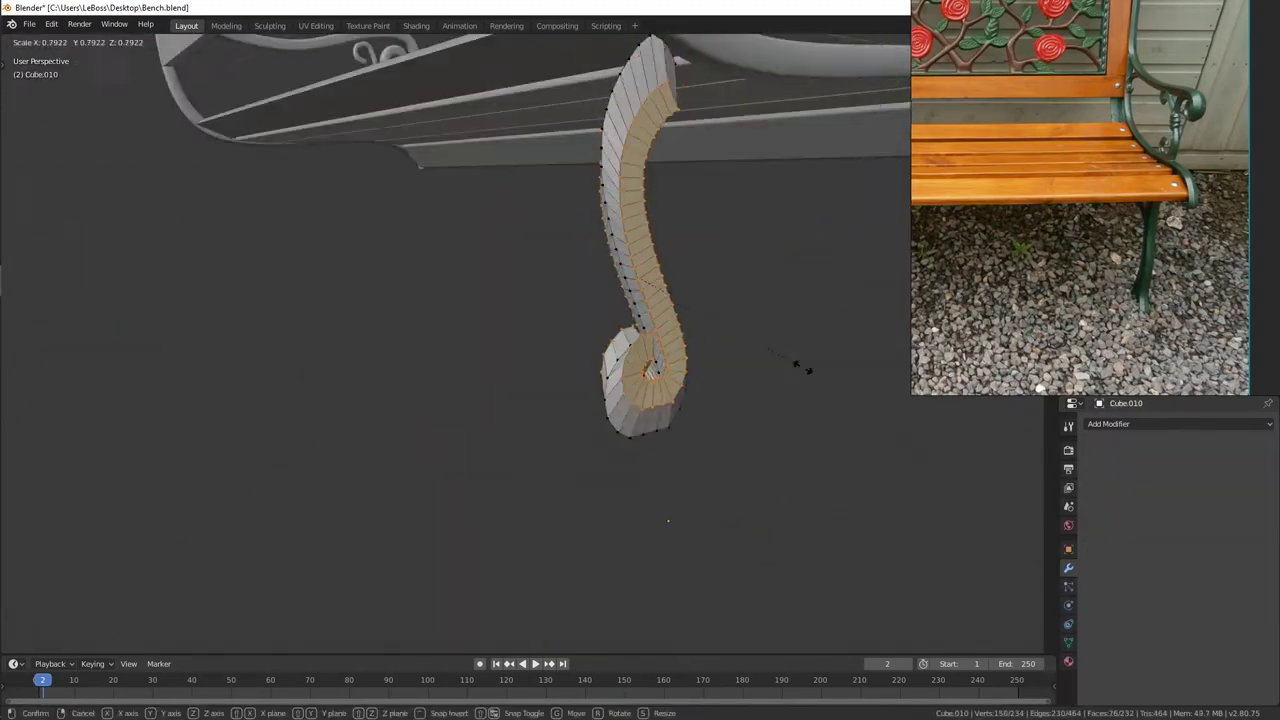